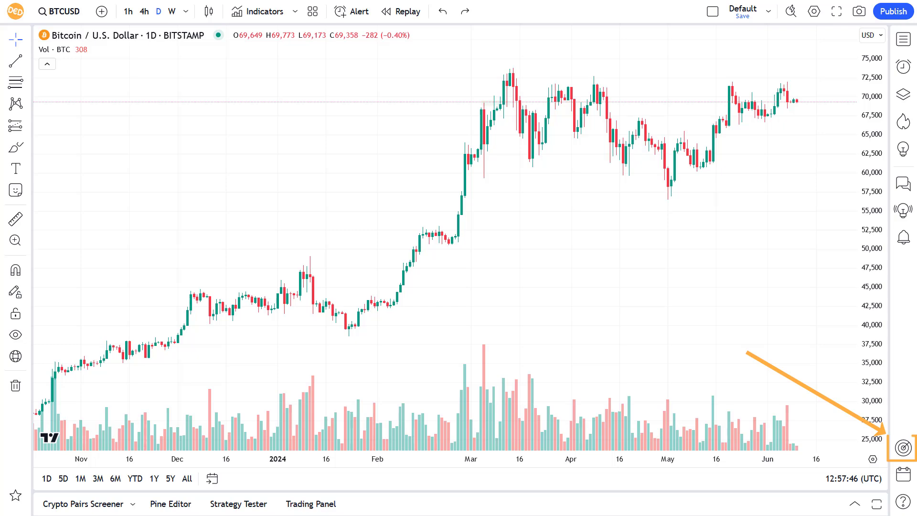
Step: Open the Stock Screener from the right sidebar over the BTCUSD daily chart
{"action": "left_click", "coordinate": [903, 449]}
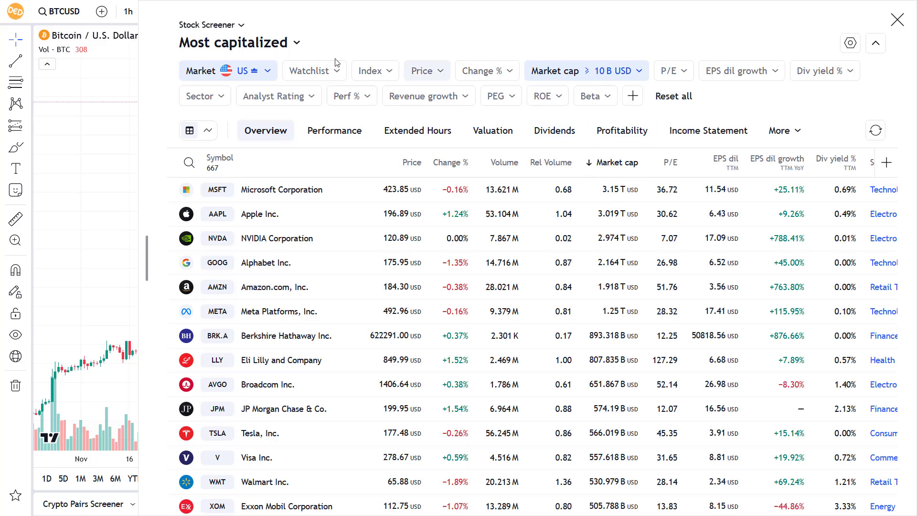
Step: Browse screener types and Popular Screens, then export results as Most capitalized_2024-06-10.csv
{"action": "left_click", "coordinate": [226, 28]}
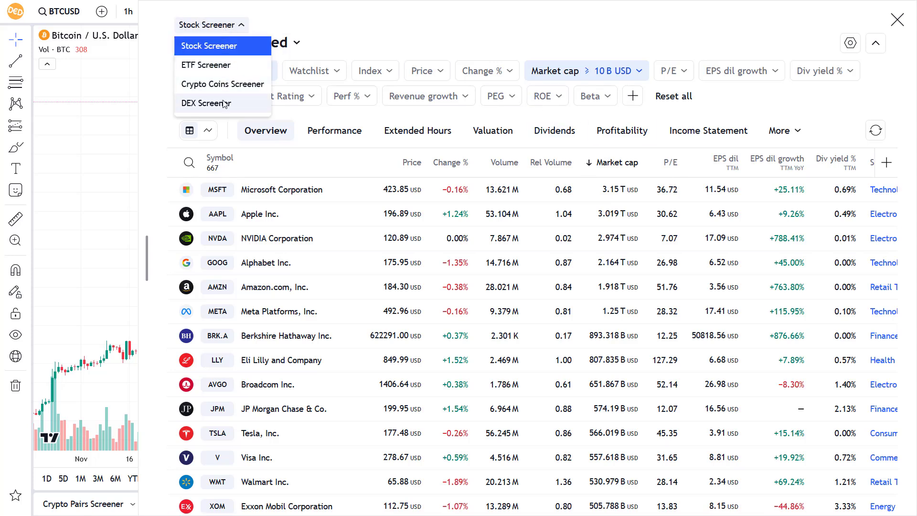
{"action": "left_click", "coordinate": [222, 47]}
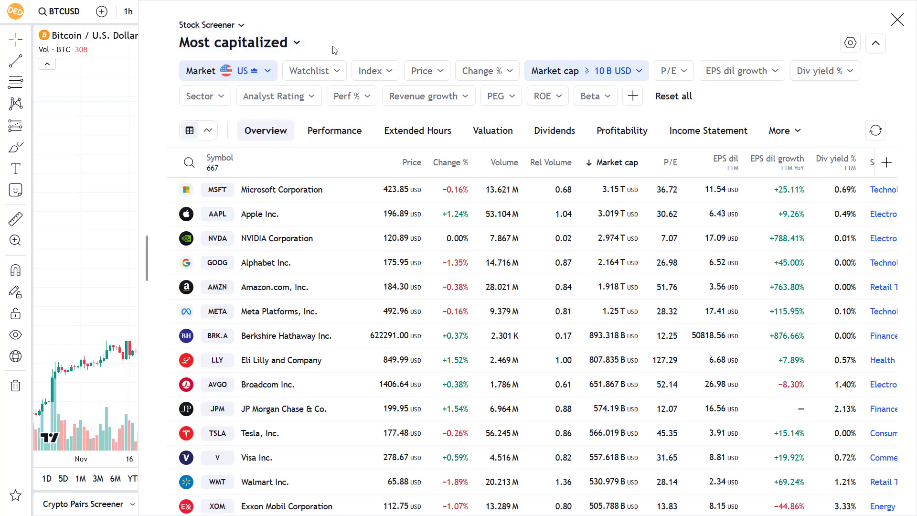
{"action": "left_click", "coordinate": [297, 43]}
{"action": "scroll", "coordinate": [309, 255], "scroll_direction": "down", "scroll_amount": 5}
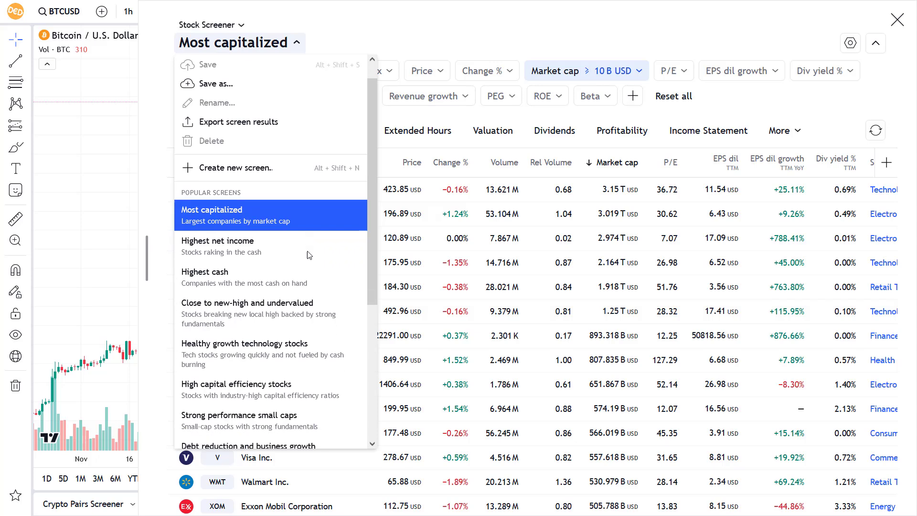
{"action": "scroll", "coordinate": [309, 254], "scroll_direction": "up", "scroll_amount": 3}
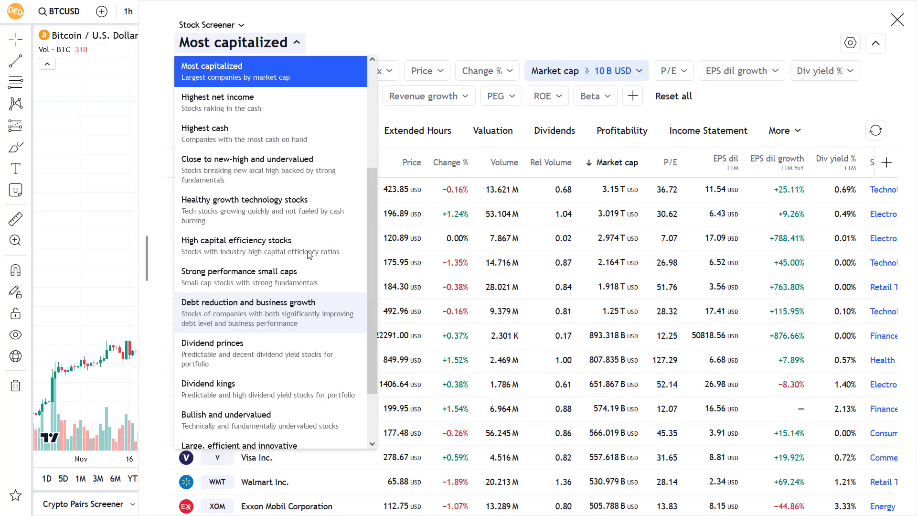
{"action": "scroll", "coordinate": [310, 254], "scroll_direction": "up", "scroll_amount": 5}
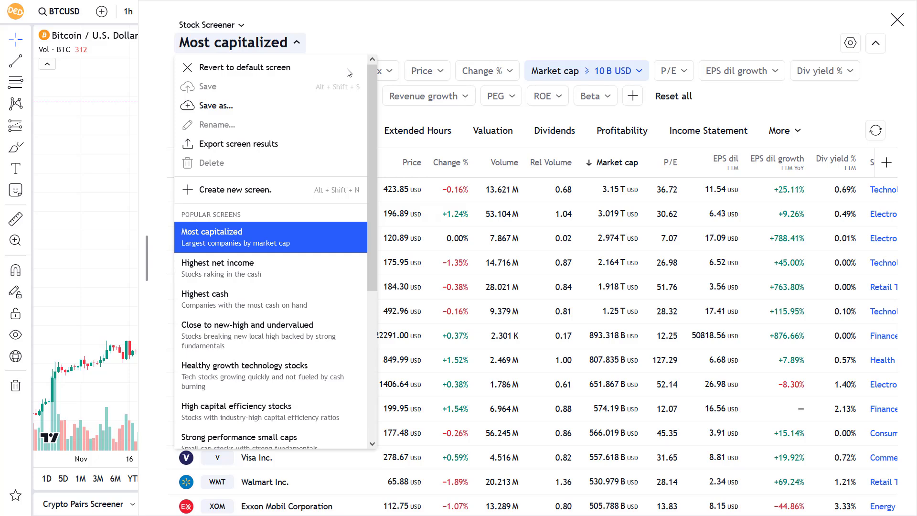
{"action": "left_click", "coordinate": [275, 143]}
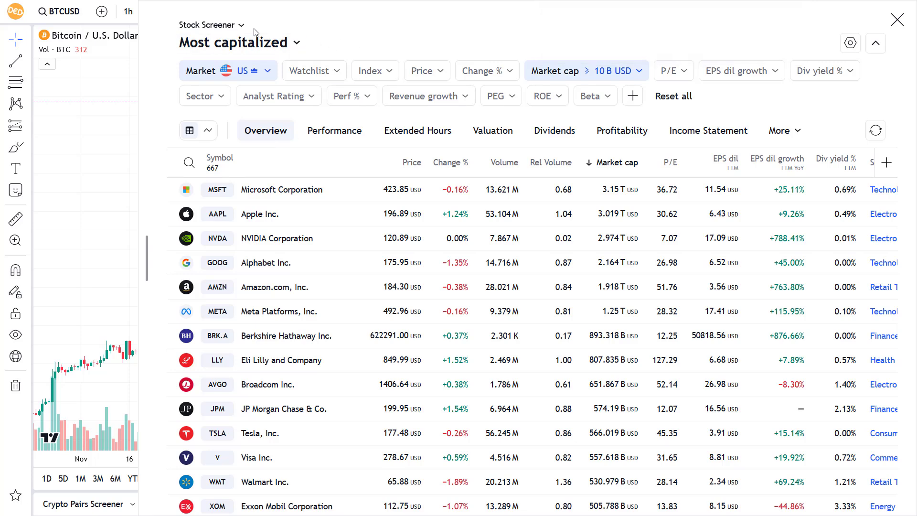
Step: Start creating a new screen from the screen options, then cancel it
{"action": "left_click", "coordinate": [253, 42]}
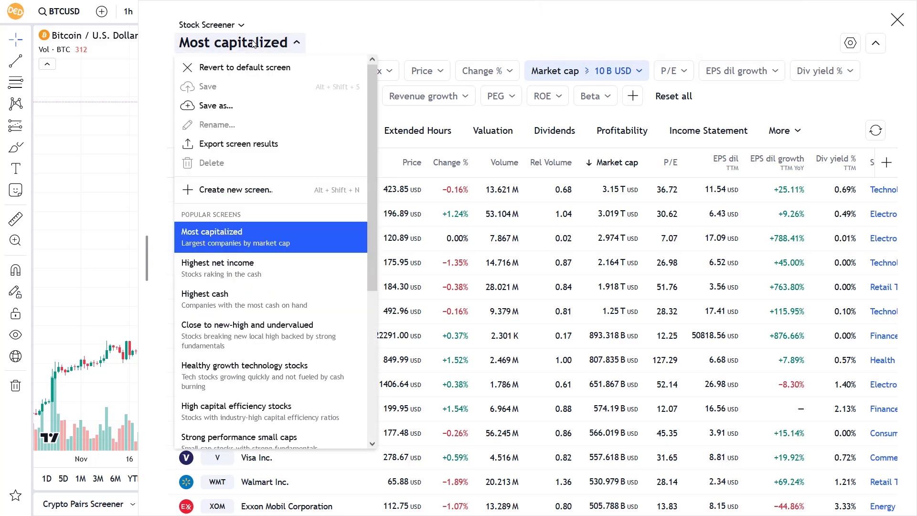
{"action": "left_click", "coordinate": [258, 190]}
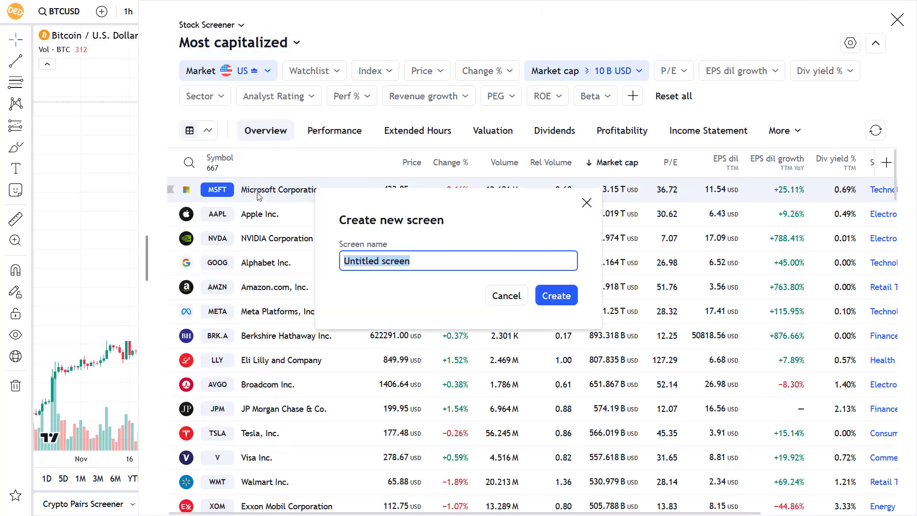
{"action": "left_click", "coordinate": [496, 294]}
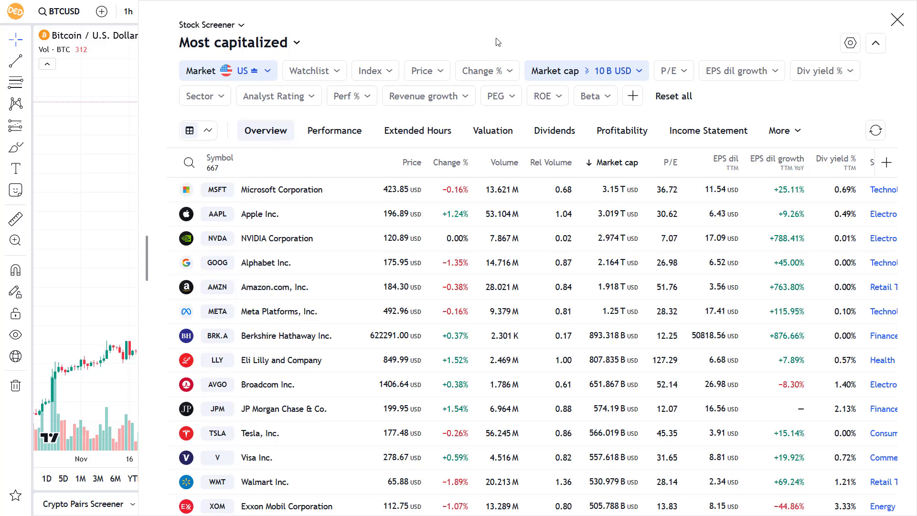
Step: Switch the screener's Financials currency to EUR, then back to USD
{"action": "left_click", "coordinate": [853, 46]}
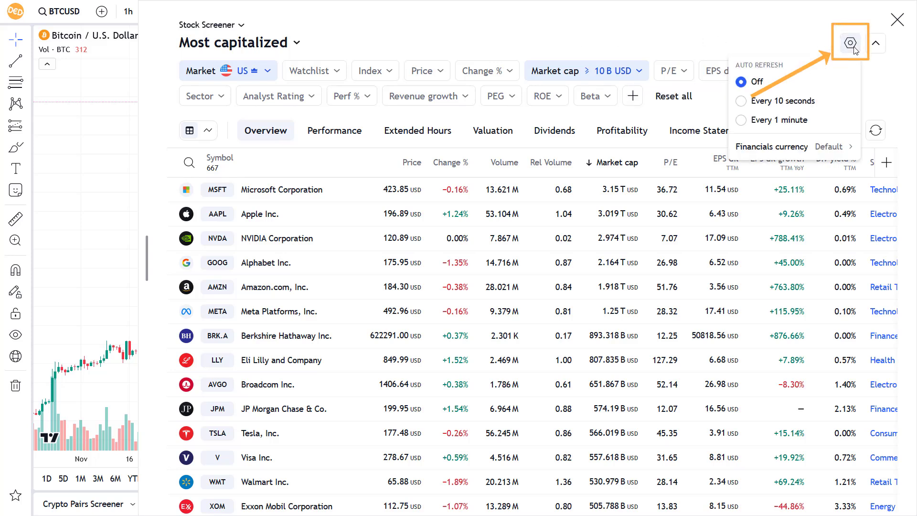
{"action": "mouse_move", "coordinate": [841, 148]}
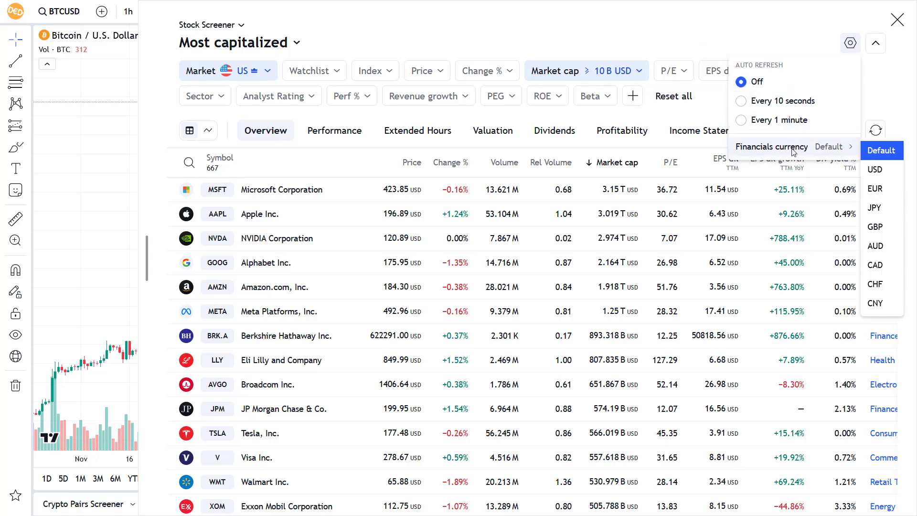
{"action": "left_click", "coordinate": [876, 188]}
{"action": "mouse_move", "coordinate": [812, 147]}
{"action": "left_click", "coordinate": [875, 167]}
Step: Hide the filter bar and show it again
{"action": "left_click", "coordinate": [875, 43]}
{"action": "left_click", "coordinate": [786, 43]}
{"action": "left_click", "coordinate": [876, 43]}
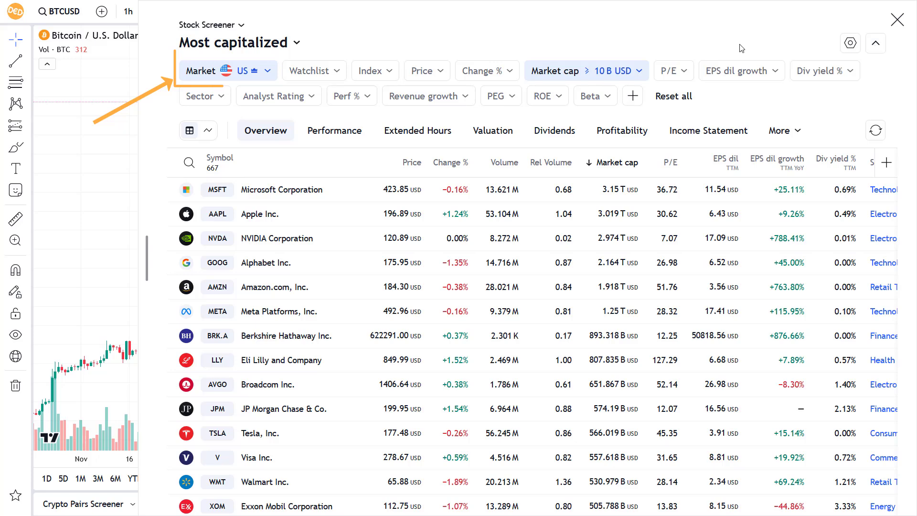
Step: Turn the Primary listing market filter off and back on
{"action": "left_click", "coordinate": [270, 70]}
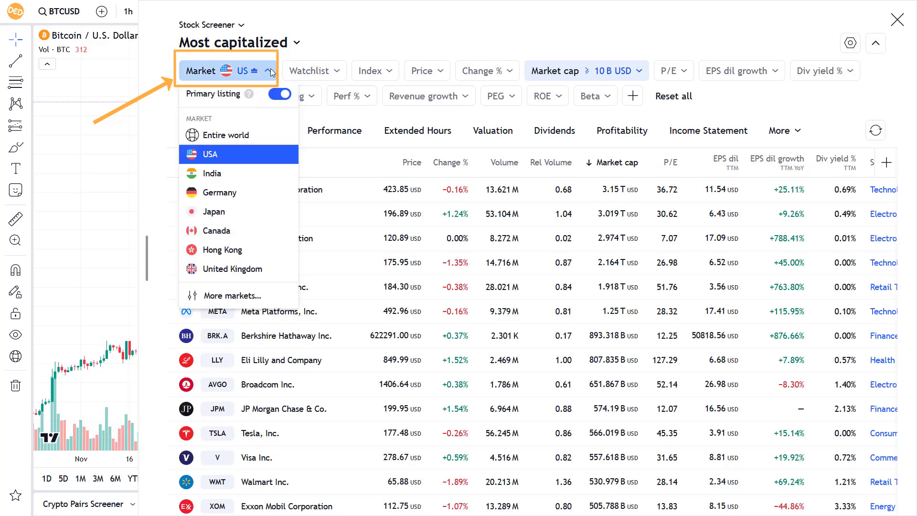
{"action": "left_click", "coordinate": [280, 94]}
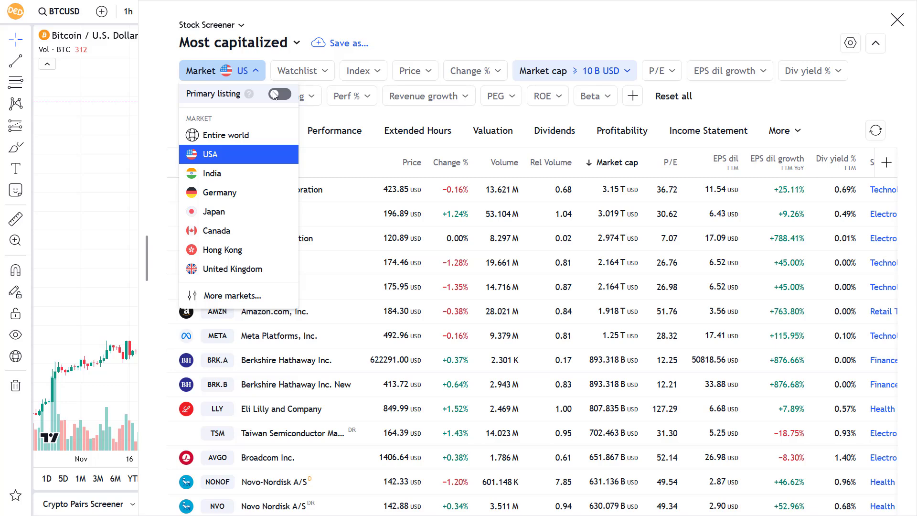
{"action": "left_click", "coordinate": [277, 94]}
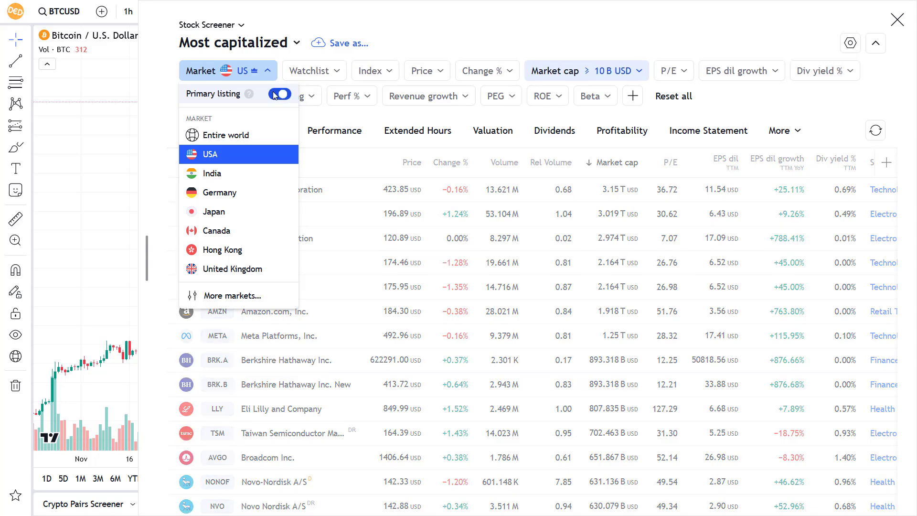
Step: Browse the full markets list without changes, then show the available watchlist filters
{"action": "left_click", "coordinate": [262, 296]}
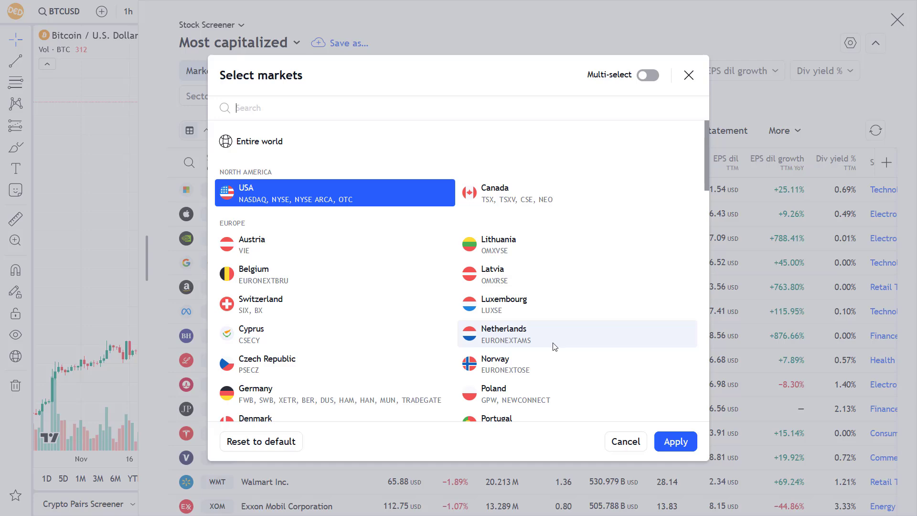
{"action": "scroll", "coordinate": [550, 348], "scroll_direction": "down", "scroll_amount": 10}
{"action": "scroll", "coordinate": [556, 346], "scroll_direction": "down", "scroll_amount": 5}
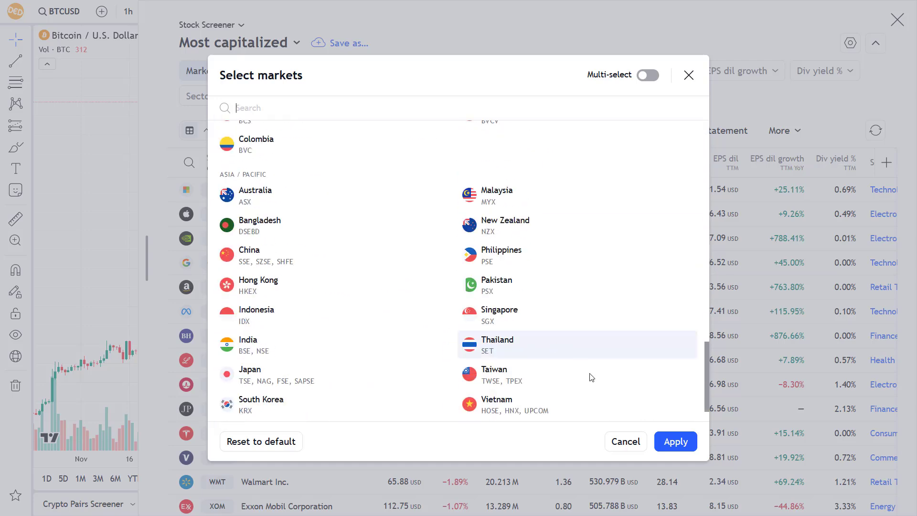
{"action": "left_click", "coordinate": [626, 442]}
{"action": "left_click", "coordinate": [341, 74]}
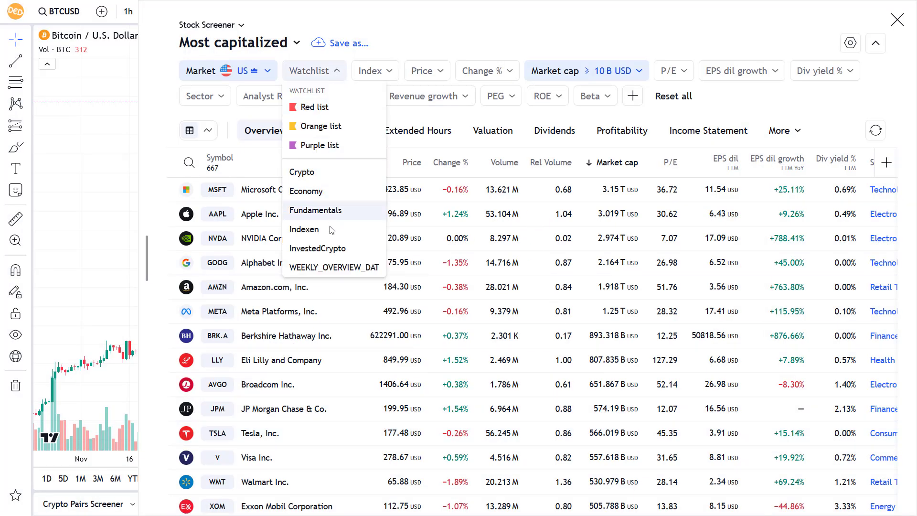
Step: Filter by the Crypto watchlist, which matches no stocks, then reset the watchlist filter
{"action": "left_click", "coordinate": [328, 179]}
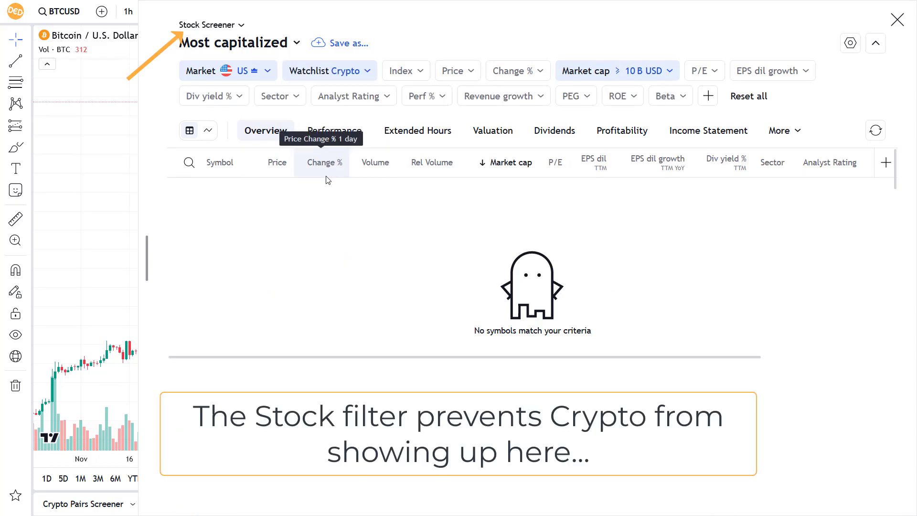
{"action": "left_click", "coordinate": [361, 73]}
{"action": "left_click", "coordinate": [310, 94]}
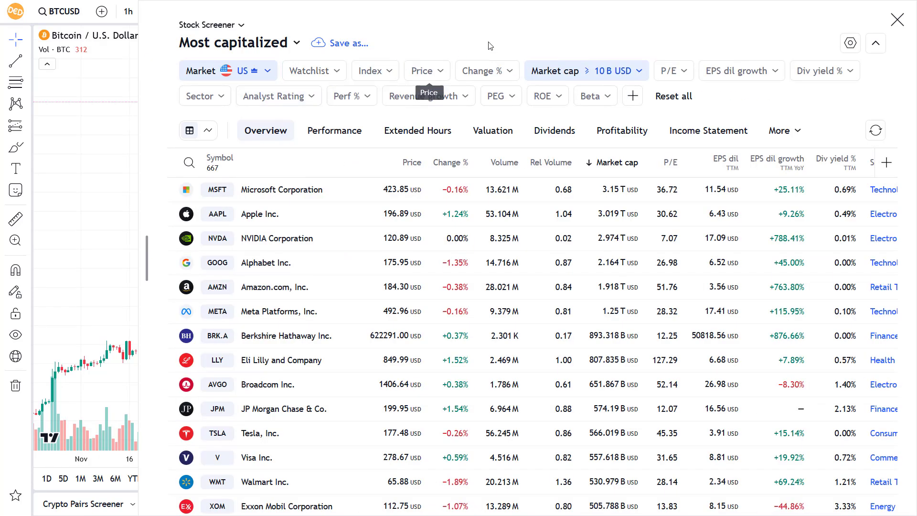
Step: Reset the Market cap filter while browsing Index, Price, Change %, P/E, EPS, Div yield and Sector filters
{"action": "left_click", "coordinate": [385, 73]}
{"action": "left_click", "coordinate": [439, 73]}
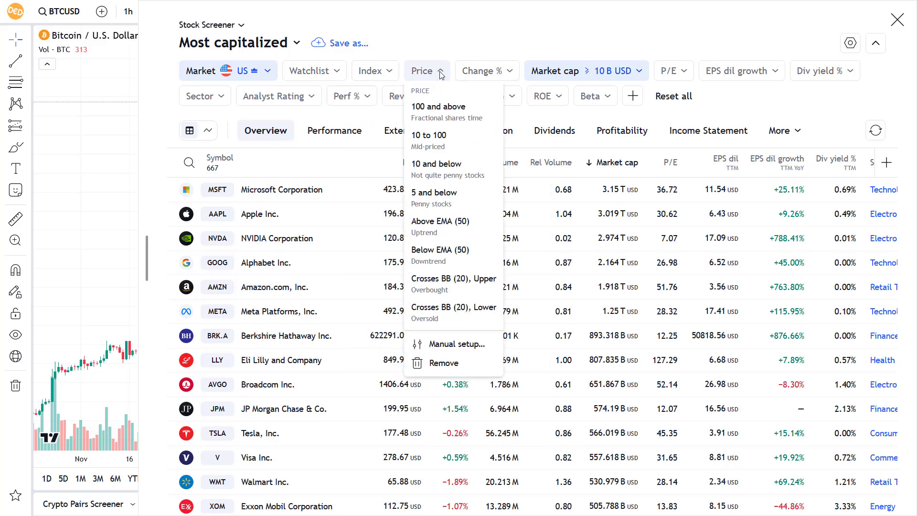
{"action": "left_click", "coordinate": [488, 72]}
{"action": "left_click", "coordinate": [588, 70]}
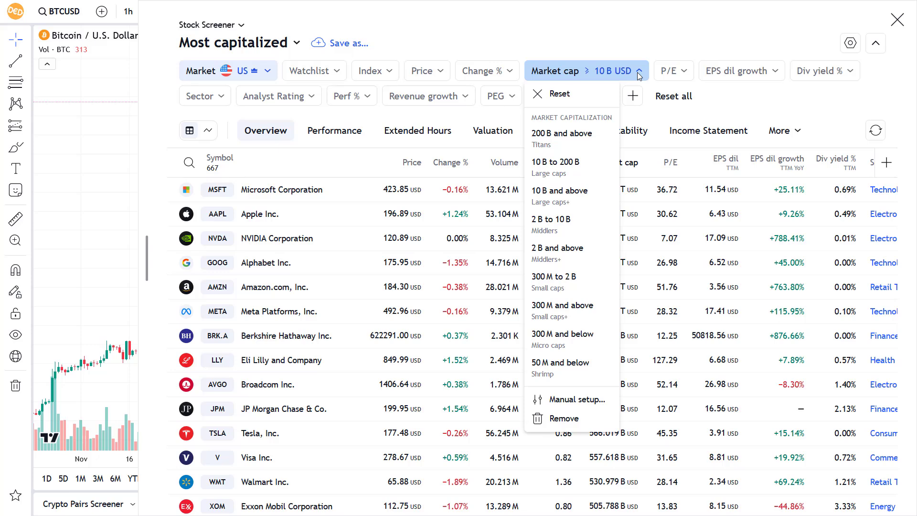
{"action": "left_click", "coordinate": [588, 91]}
{"action": "left_click", "coordinate": [621, 71]}
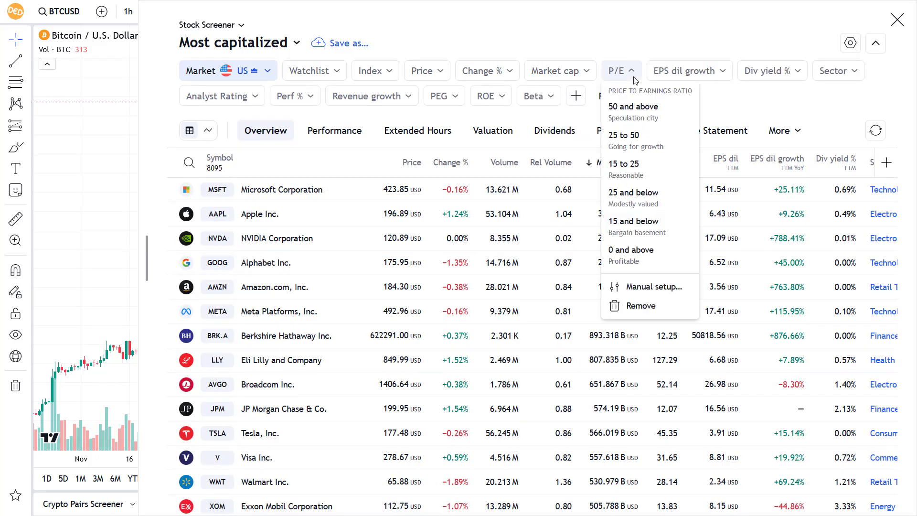
{"action": "left_click", "coordinate": [709, 72]}
{"action": "left_click", "coordinate": [771, 71]}
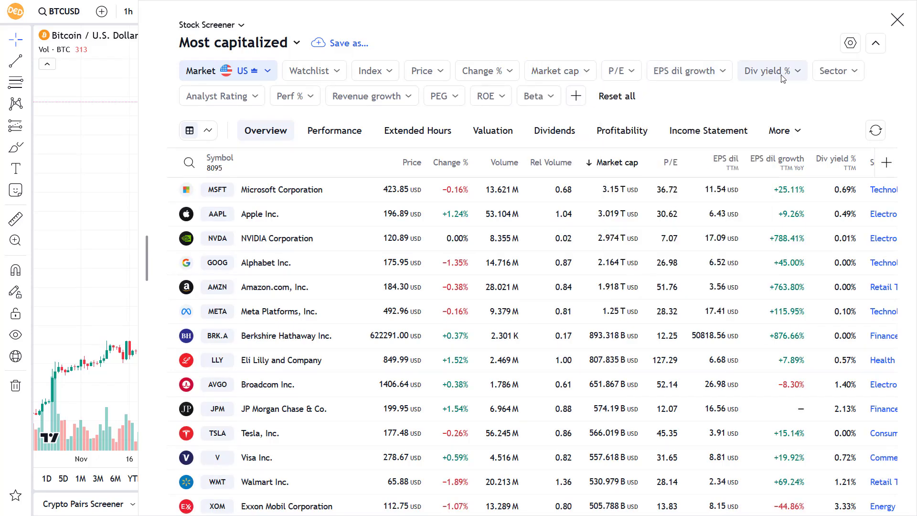
{"action": "left_click", "coordinate": [837, 71]}
Step: Browse the Analyst Rating, Perf %, Revenue growth, PEG, ROE and Beta filters, then switch to the ETF Screener
{"action": "left_click", "coordinate": [222, 96]}
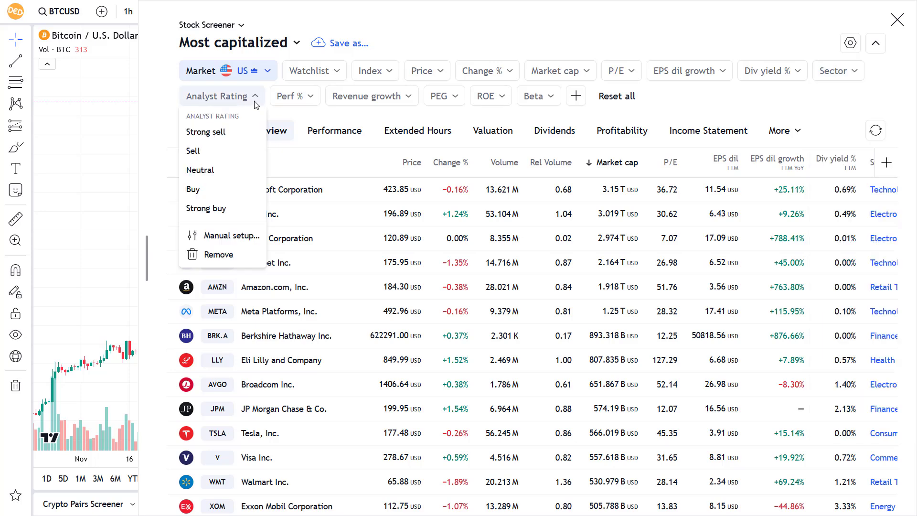
{"action": "left_click", "coordinate": [290, 96]}
{"action": "left_click", "coordinate": [382, 98]}
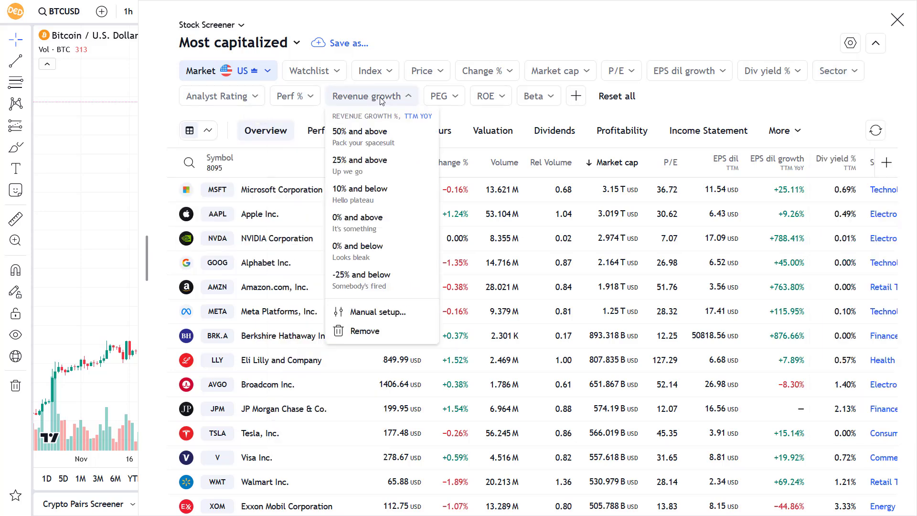
{"action": "left_click", "coordinate": [442, 97]}
{"action": "left_click", "coordinate": [491, 97]}
{"action": "left_click", "coordinate": [537, 96]}
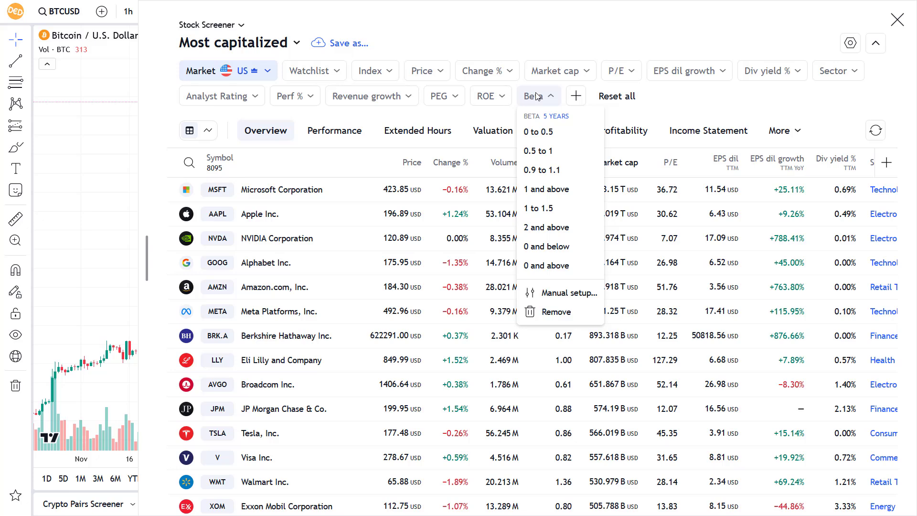
{"action": "left_click", "coordinate": [688, 118]}
{"action": "left_click", "coordinate": [210, 24]}
{"action": "left_click", "coordinate": [203, 65]}
Step: Dismiss the save prompt and browse the ETF Niche, Region and Brand filters
{"action": "left_click", "coordinate": [489, 291]}
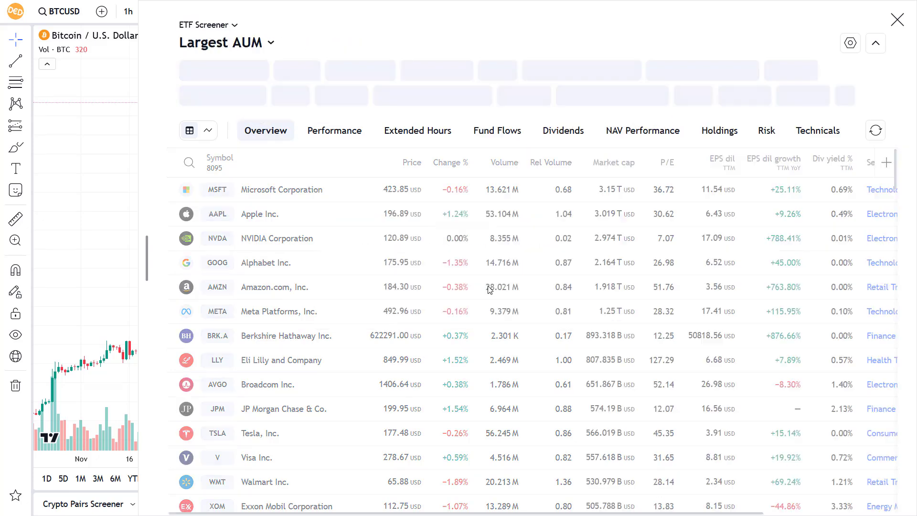
{"action": "left_click", "coordinate": [483, 73]}
{"action": "left_click", "coordinate": [540, 73]}
{"action": "left_click", "coordinate": [540, 74]}
{"action": "left_click", "coordinate": [600, 72]}
{"action": "left_click", "coordinate": [599, 72]}
{"action": "left_click", "coordinate": [599, 71]}
Step: Switch to the Crypto Coins Screener and browse its Market cap and FD market cap filters
{"action": "left_click", "coordinate": [233, 24]}
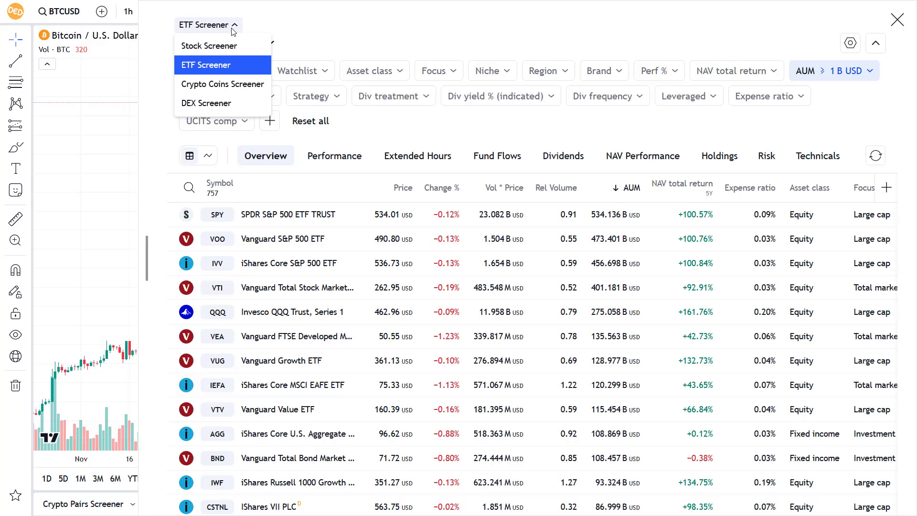
{"action": "left_click", "coordinate": [225, 84]}
{"action": "left_click", "coordinate": [341, 75]}
{"action": "left_click", "coordinate": [335, 72]}
{"action": "left_click", "coordinate": [414, 72]}
{"action": "left_click", "coordinate": [414, 72]}
Step: Browse the crypto screener's Addr with balance and Volume filter options
{"action": "left_click", "coordinate": [602, 72]}
{"action": "left_click", "coordinate": [603, 72]}
{"action": "left_click", "coordinate": [699, 71]}
{"action": "left_click", "coordinate": [699, 71]}
Step: Switch to the DEX Screener, browse Exchange, Change 24h and Transactions filters, then reset all filters
{"action": "left_click", "coordinate": [227, 24]}
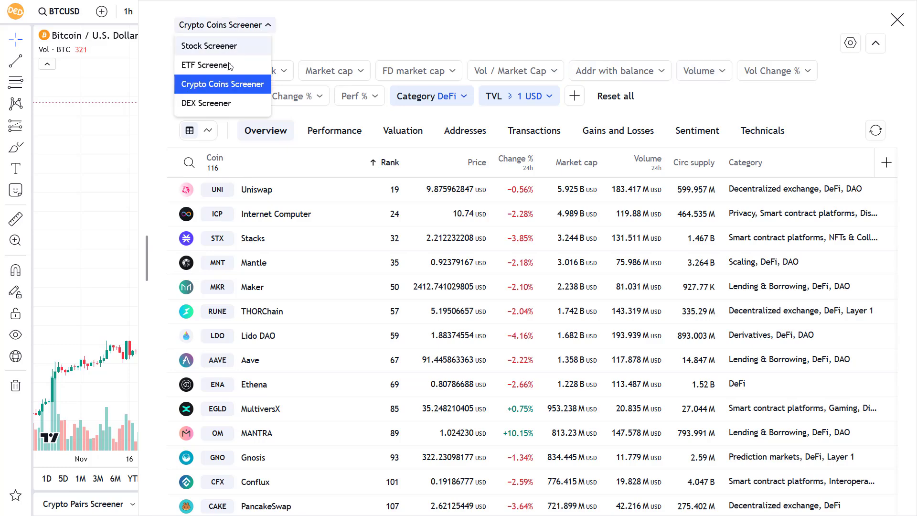
{"action": "left_click", "coordinate": [206, 101]}
{"action": "left_click", "coordinate": [369, 73]}
{"action": "left_click", "coordinate": [369, 73]}
{"action": "left_click", "coordinate": [430, 70]}
{"action": "left_click", "coordinate": [430, 71]}
{"action": "left_click", "coordinate": [500, 73]}
{"action": "left_click", "coordinate": [508, 74]}
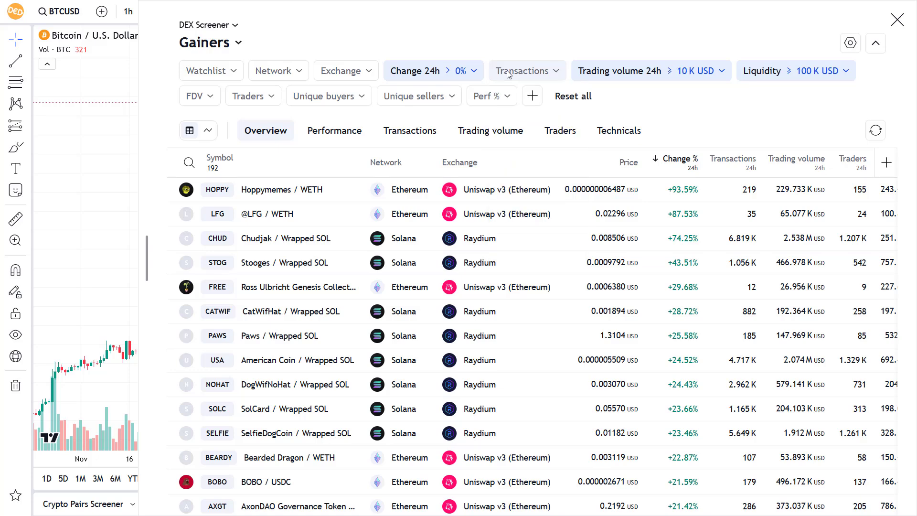
{"action": "left_click", "coordinate": [581, 96]}
Step: Return to the Stock Screener without saving the DEX screen changes
{"action": "left_click", "coordinate": [208, 25]}
{"action": "left_click", "coordinate": [205, 43]}
{"action": "left_click", "coordinate": [467, 292]}
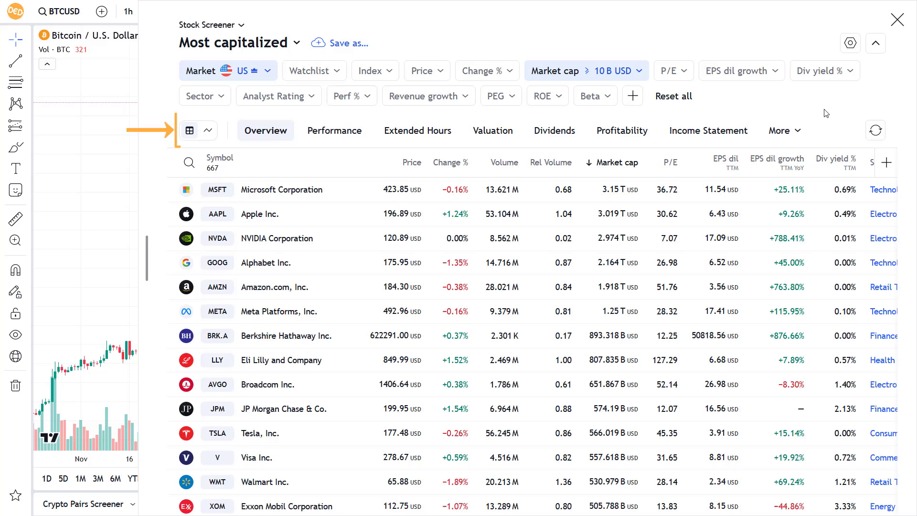
Step: Show the stocks as a chart grid, return to the table, and display Performance columns
{"action": "left_click", "coordinate": [190, 130]}
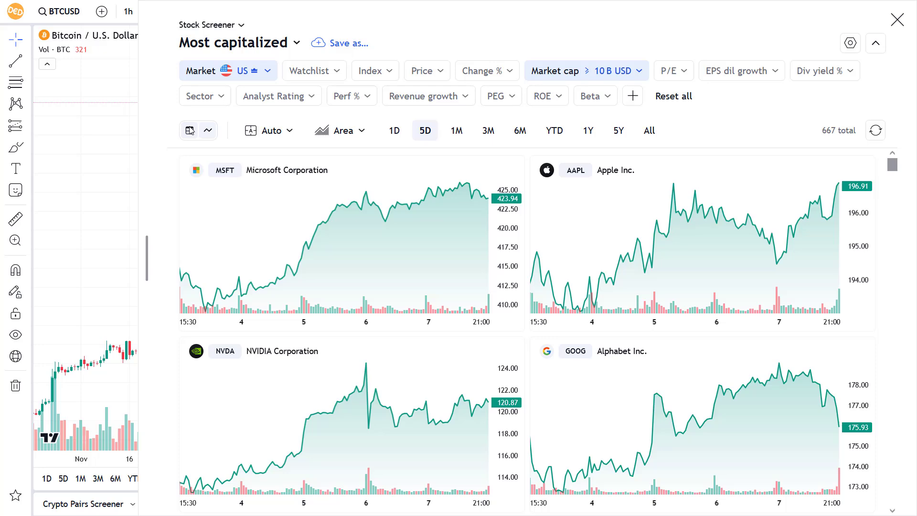
{"action": "left_click", "coordinate": [189, 130]}
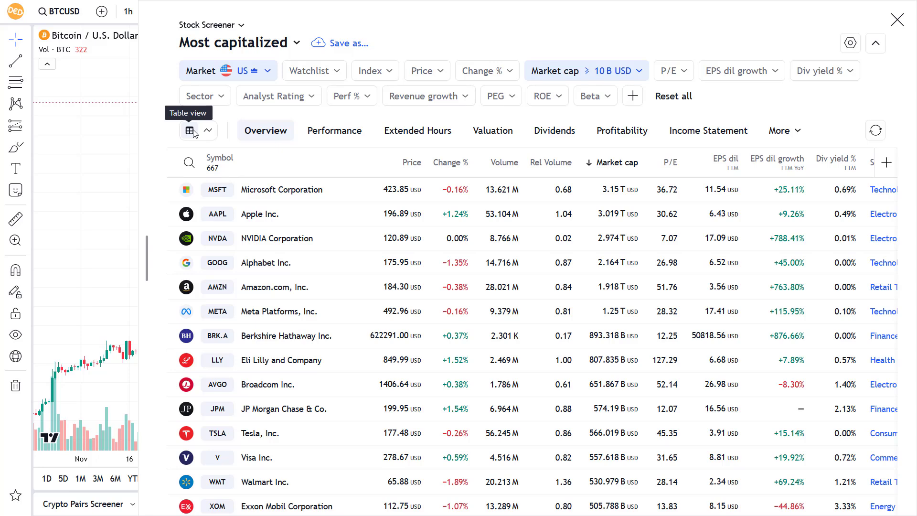
{"action": "left_click", "coordinate": [334, 131]}
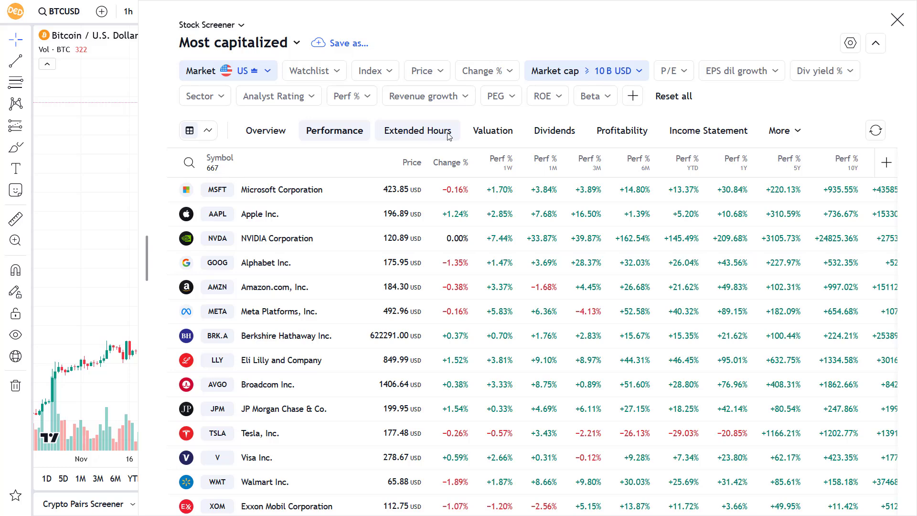
Step: View the Extended Hours, Valuation, Dividends, Profitability, Income Statement and Technicals column sets
{"action": "left_click", "coordinate": [449, 135]}
{"action": "left_click", "coordinate": [497, 132]}
{"action": "left_click", "coordinate": [544, 133]}
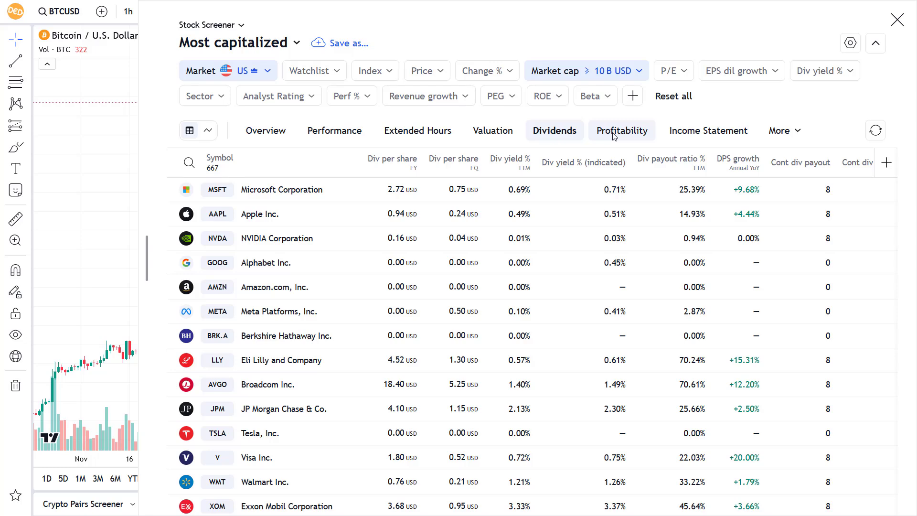
{"action": "left_click", "coordinate": [615, 136]}
{"action": "left_click", "coordinate": [708, 132]}
{"action": "left_click", "coordinate": [783, 132]}
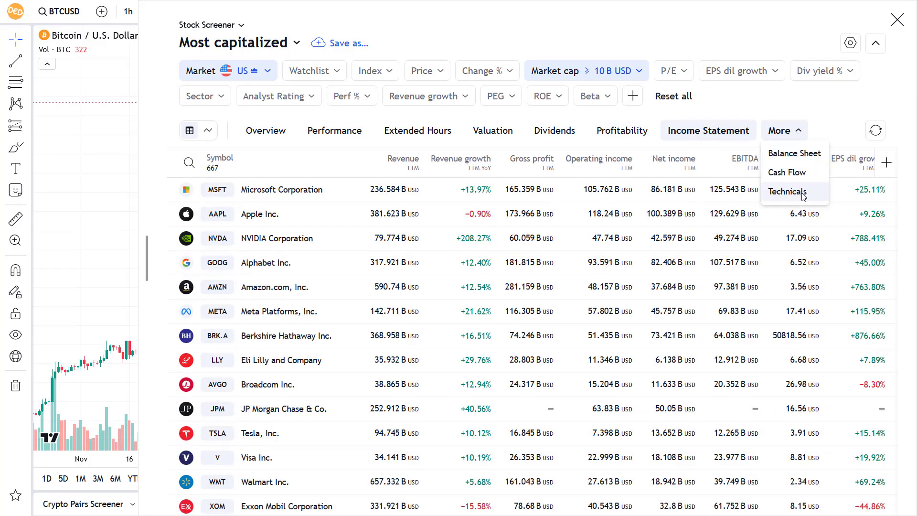
{"action": "left_click", "coordinate": [804, 195]}
Step: In the Crypto Coins Screener, view the Performance, Valuation, Addresses, Transactions and Gains and Losses columns, then Overview
{"action": "left_click", "coordinate": [209, 24]}
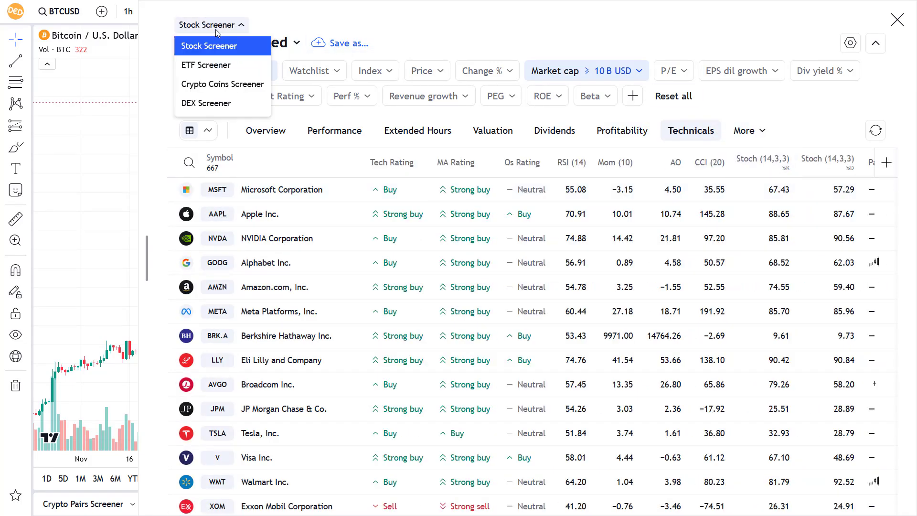
{"action": "left_click", "coordinate": [211, 83]}
{"action": "left_click", "coordinate": [460, 294]}
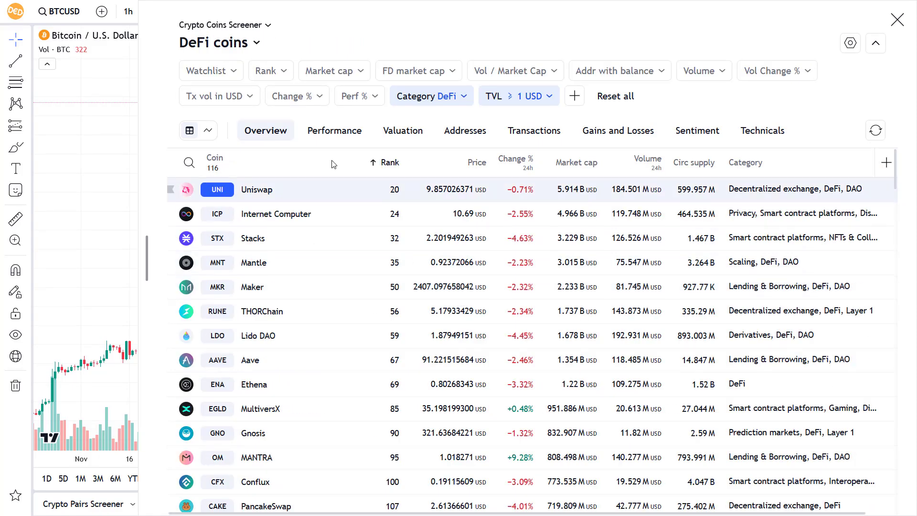
{"action": "left_click", "coordinate": [330, 129]}
{"action": "left_click", "coordinate": [401, 129]}
{"action": "left_click", "coordinate": [460, 132]}
{"action": "left_click", "coordinate": [534, 132]}
{"action": "left_click", "coordinate": [594, 136]}
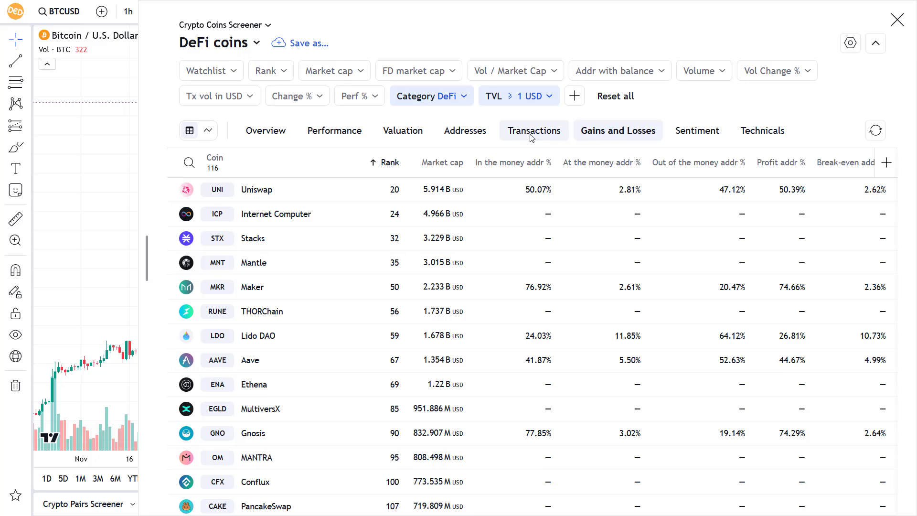
{"action": "left_click", "coordinate": [265, 131]}
Step: Return to the Stock Screener without saving the crypto screen changes
{"action": "left_click", "coordinate": [224, 25]}
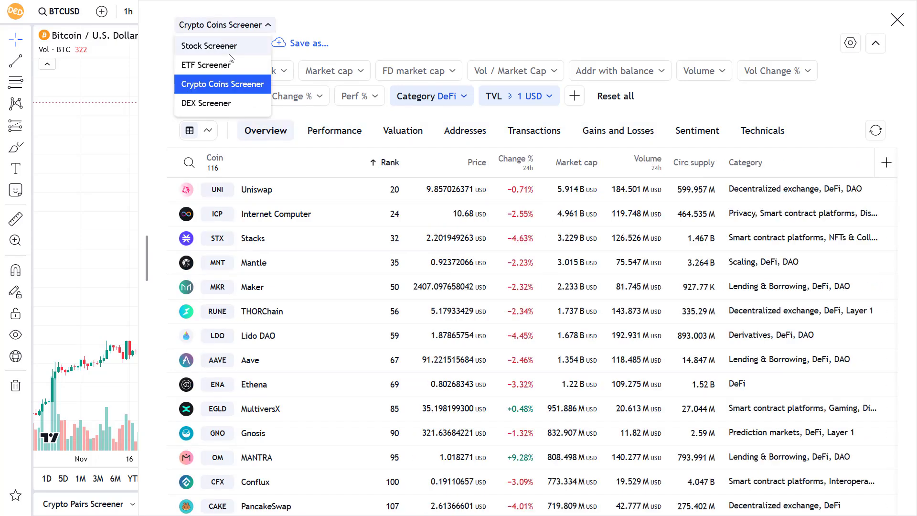
{"action": "left_click", "coordinate": [230, 53]}
{"action": "left_click", "coordinate": [466, 297]}
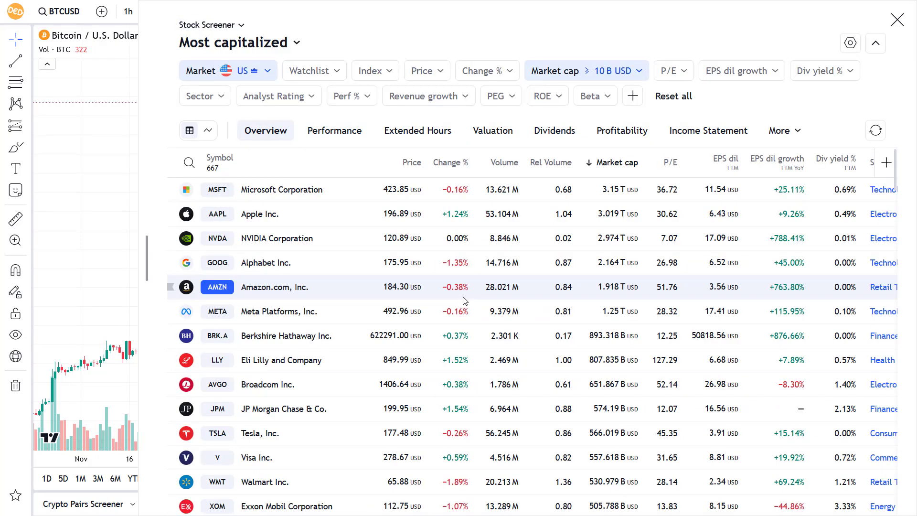
Step: Browse the Security info, Market data and Financials column lists, then switch to Chart view
{"action": "left_click", "coordinate": [887, 162]}
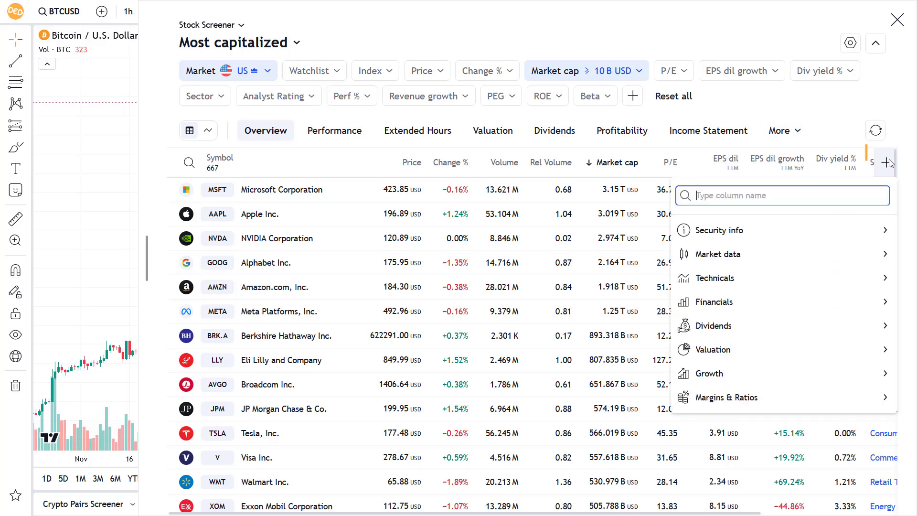
{"action": "left_click", "coordinate": [822, 231]}
{"action": "left_click", "coordinate": [693, 202]}
{"action": "left_click", "coordinate": [716, 256]}
{"action": "left_click", "coordinate": [693, 193]}
{"action": "left_click", "coordinate": [715, 301]}
{"action": "left_click", "coordinate": [684, 192]}
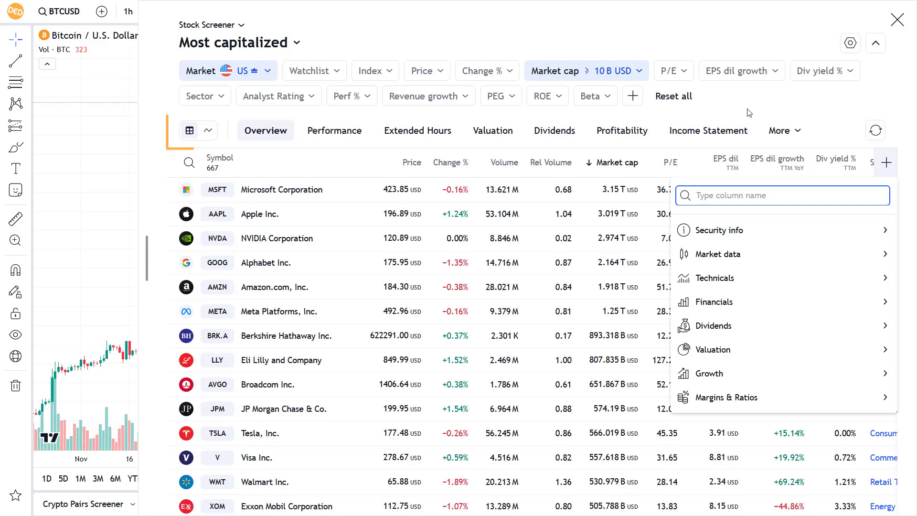
{"action": "key", "text": "Escape"}
{"action": "left_click", "coordinate": [209, 131]}
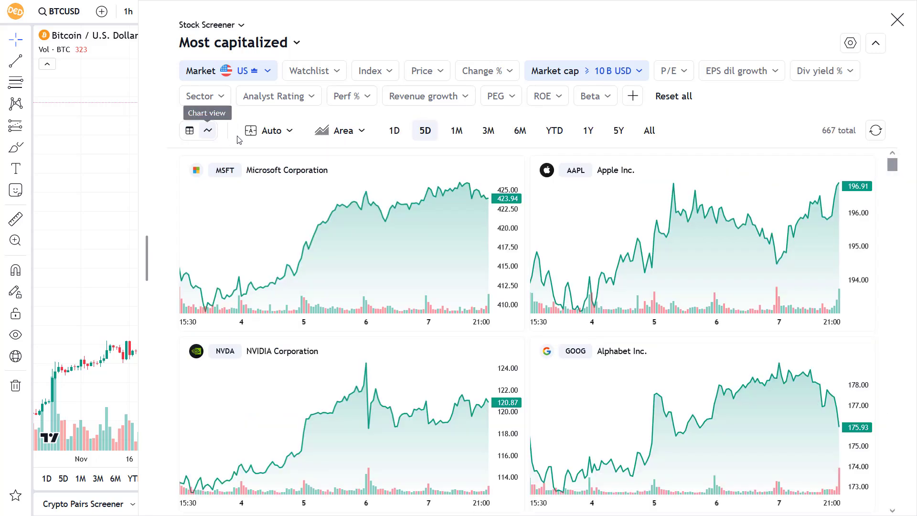
Step: Set the chart grid to a custom 4 × 3 layout with line charts
{"action": "left_click", "coordinate": [269, 134]}
{"action": "left_click", "coordinate": [258, 188]}
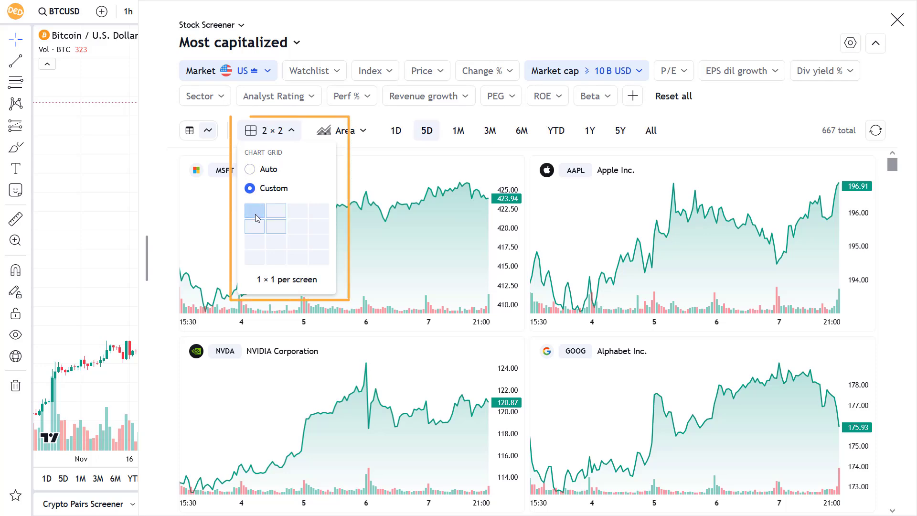
{"action": "left_click", "coordinate": [320, 243]}
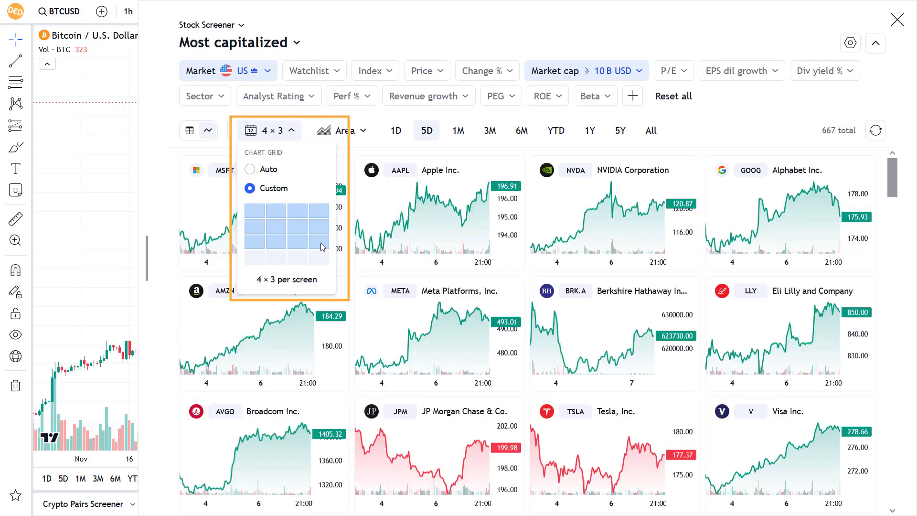
{"action": "left_click", "coordinate": [341, 131]}
{"action": "left_click", "coordinate": [334, 187]}
{"action": "left_click", "coordinate": [341, 131]}
{"action": "left_click", "coordinate": [327, 207]}
Step: Try the 1D, 1M, 3M and YTD timeframes, then return to the table's Performance columns
{"action": "left_click", "coordinate": [395, 131]}
{"action": "left_click", "coordinate": [457, 131]}
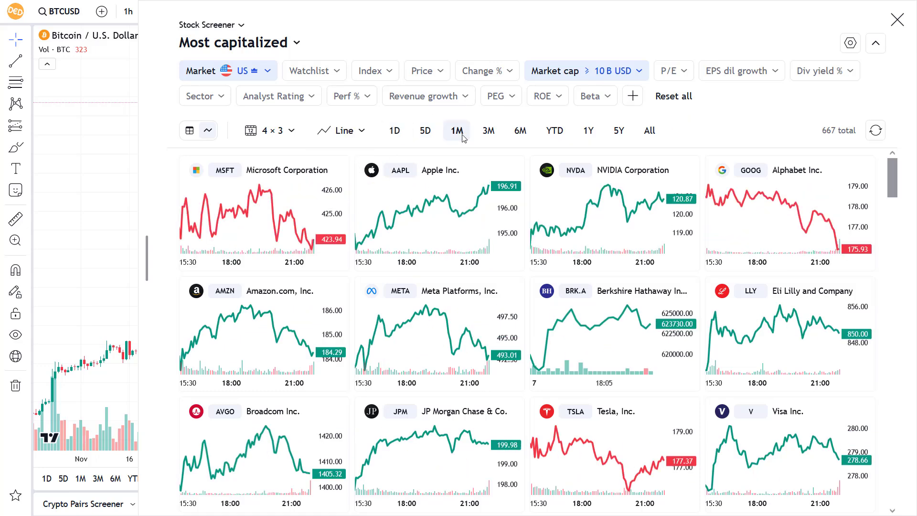
{"action": "left_click", "coordinate": [488, 131]}
{"action": "left_click", "coordinate": [556, 131]}
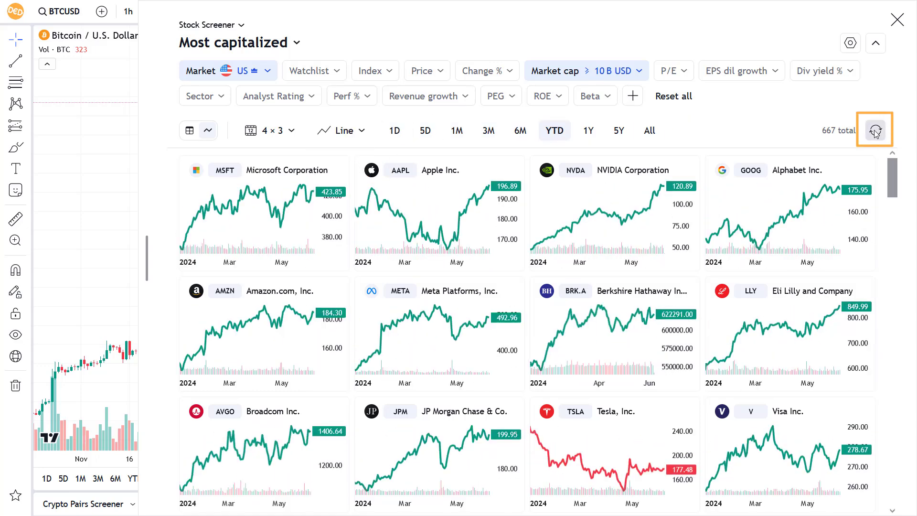
{"action": "left_click", "coordinate": [395, 131]}
{"action": "left_click", "coordinate": [190, 130]}
{"action": "left_click", "coordinate": [334, 131]}
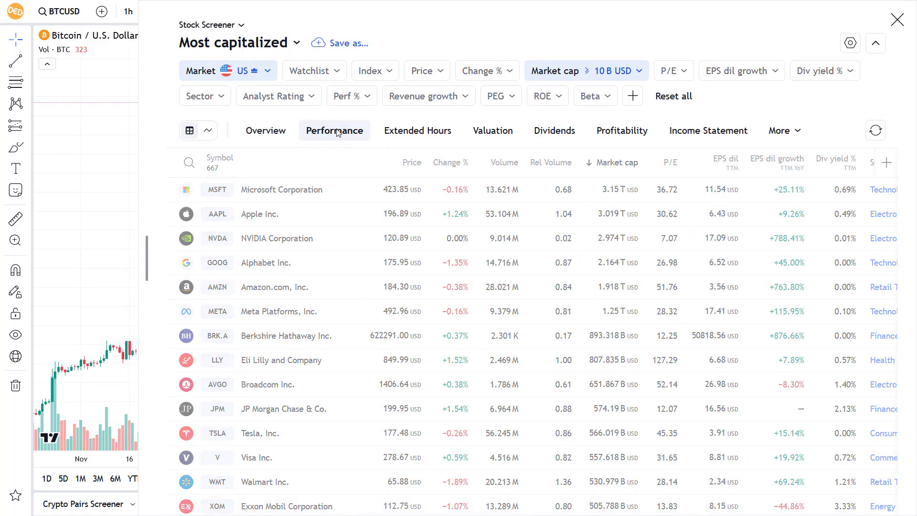
Step: Cancel the Save as dialog and reset all stock screener filters
{"action": "left_click", "coordinate": [341, 48]}
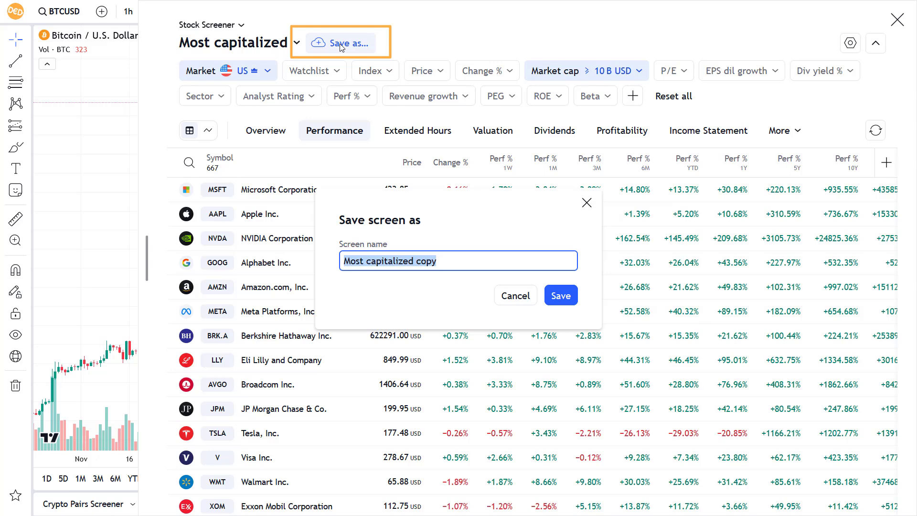
{"action": "left_click", "coordinate": [531, 303]}
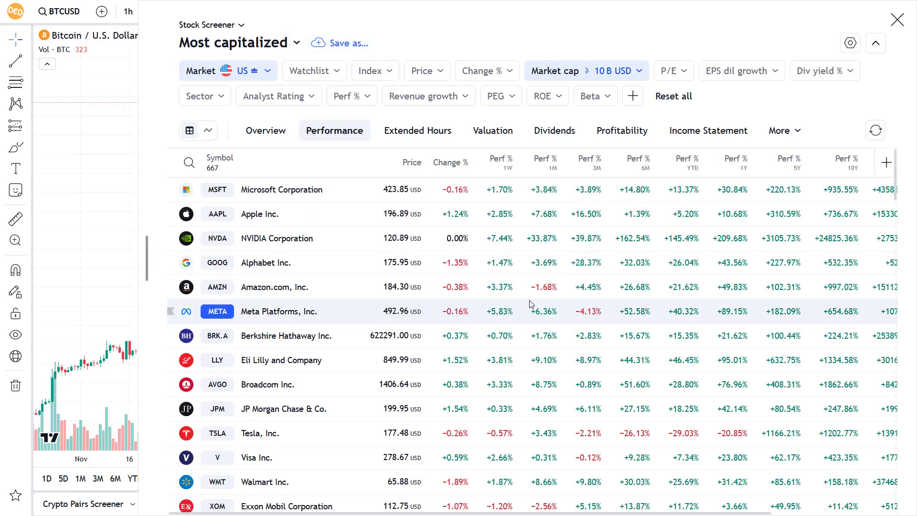
{"action": "left_click", "coordinate": [677, 97]}
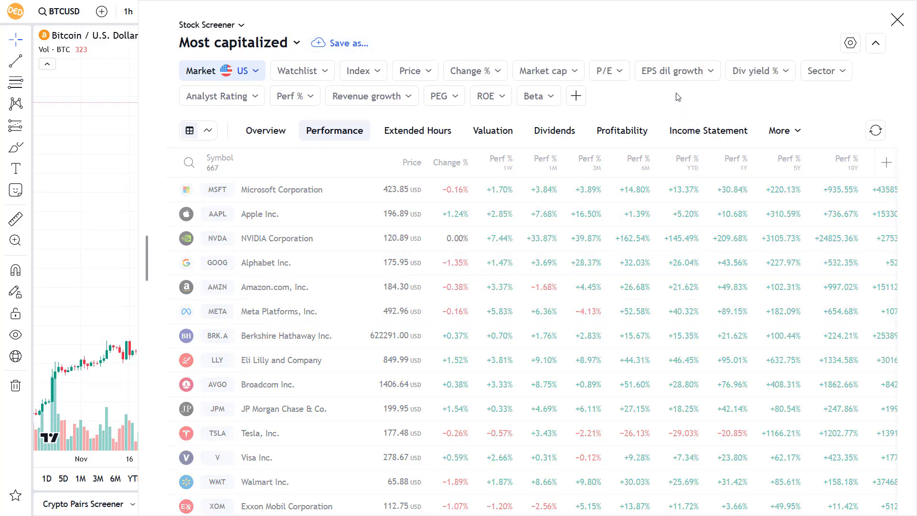
Step: Switch to the DEX Screener without saving the stock screen changes
{"action": "left_click", "coordinate": [232, 26]}
{"action": "left_click", "coordinate": [225, 106]}
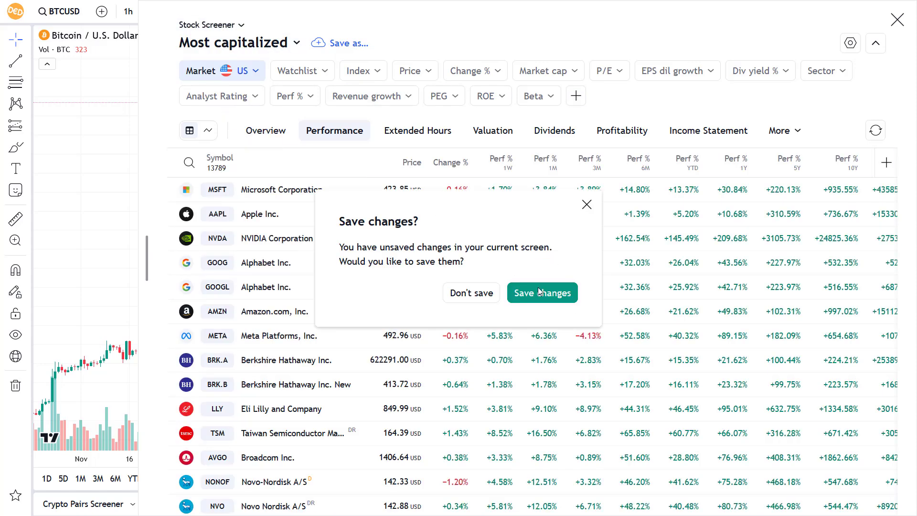
{"action": "left_click", "coordinate": [487, 293]}
{"action": "scroll", "coordinate": [471, 293], "scroll_direction": "down", "scroll_amount": 5}
{"action": "scroll", "coordinate": [471, 292], "scroll_direction": "up", "scroll_amount": 5}
Step: Switch to the Crypto Coins Screener and scroll through the DeFi coins list
{"action": "left_click", "coordinate": [215, 26]}
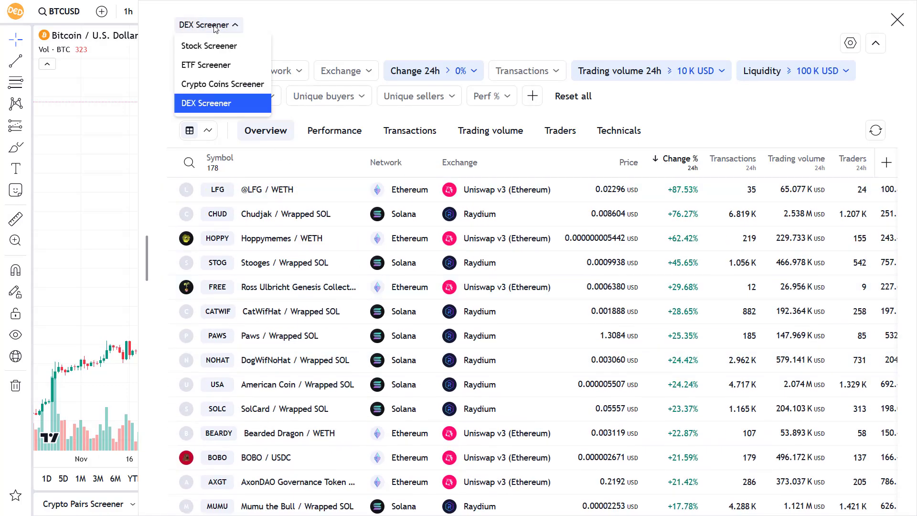
{"action": "left_click", "coordinate": [223, 84]}
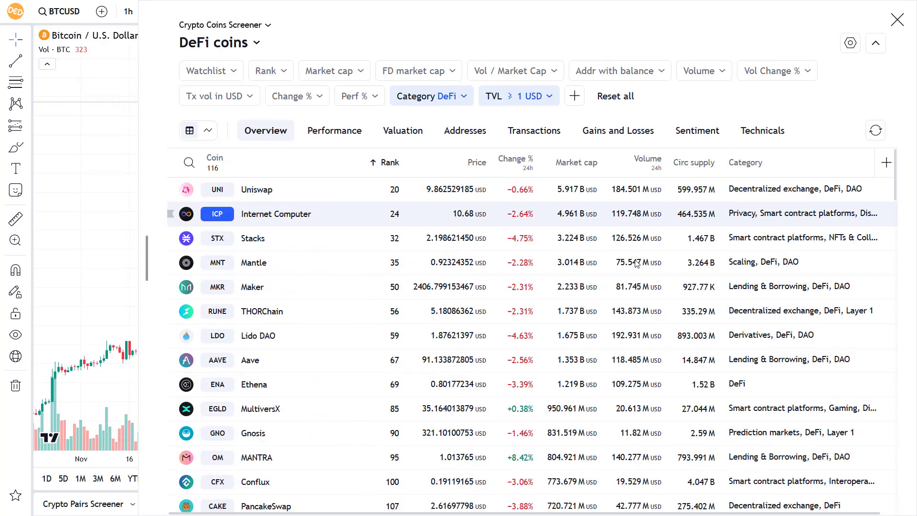
{"action": "scroll", "coordinate": [638, 263], "scroll_direction": "down", "scroll_amount": 20}
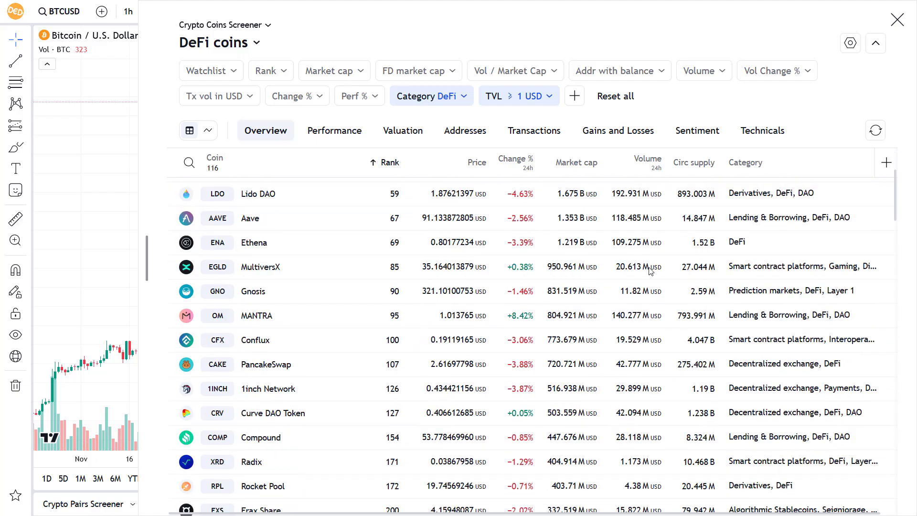
{"action": "scroll", "coordinate": [641, 267], "scroll_direction": "up", "scroll_amount": 20}
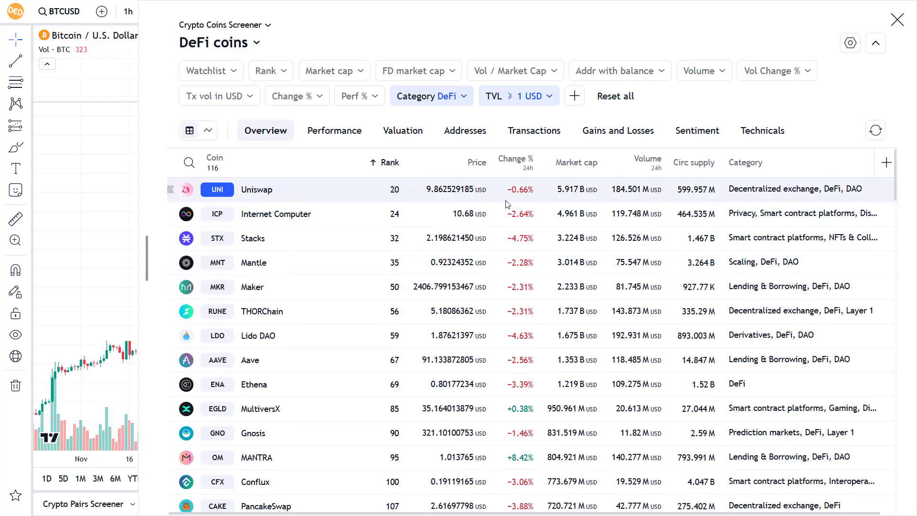
Step: View the header menus for the Price, Change % and Market cap columns
{"action": "left_click", "coordinate": [477, 162]}
{"action": "left_click", "coordinate": [515, 162]}
{"action": "left_click", "coordinate": [577, 162]}
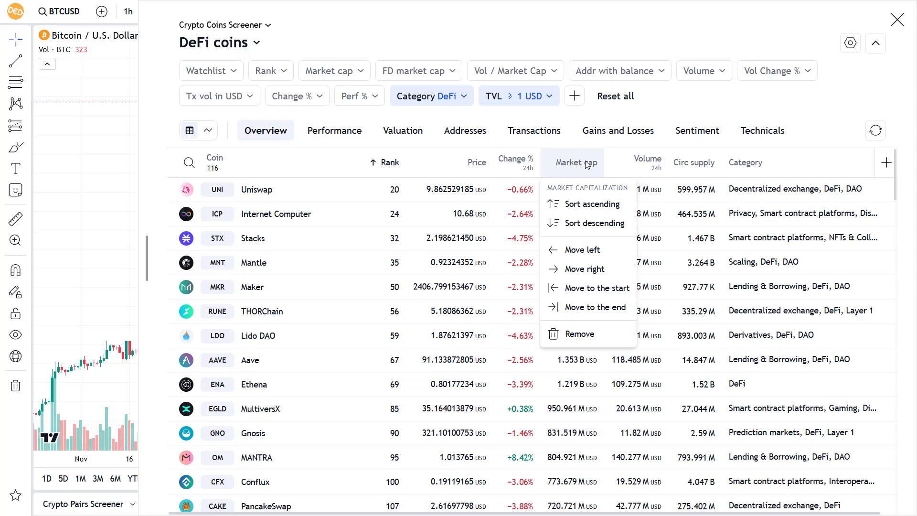
{"action": "left_click", "coordinate": [701, 38]}
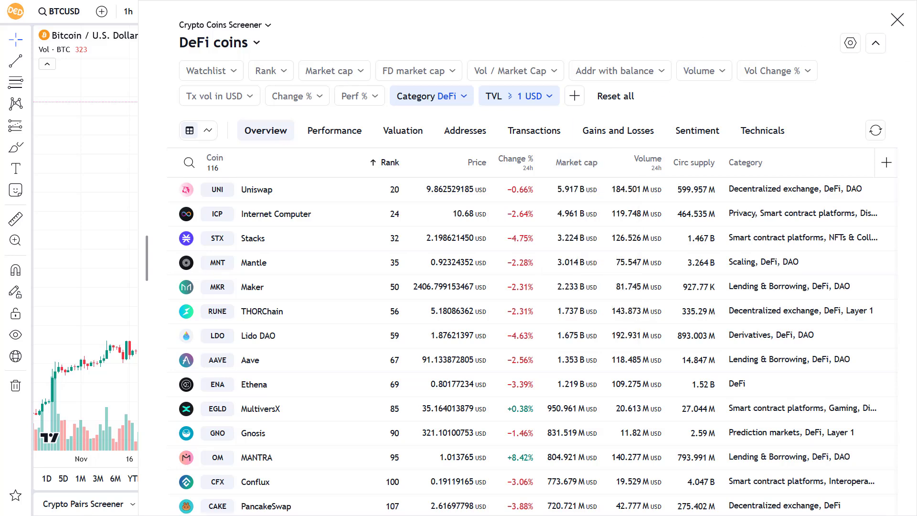